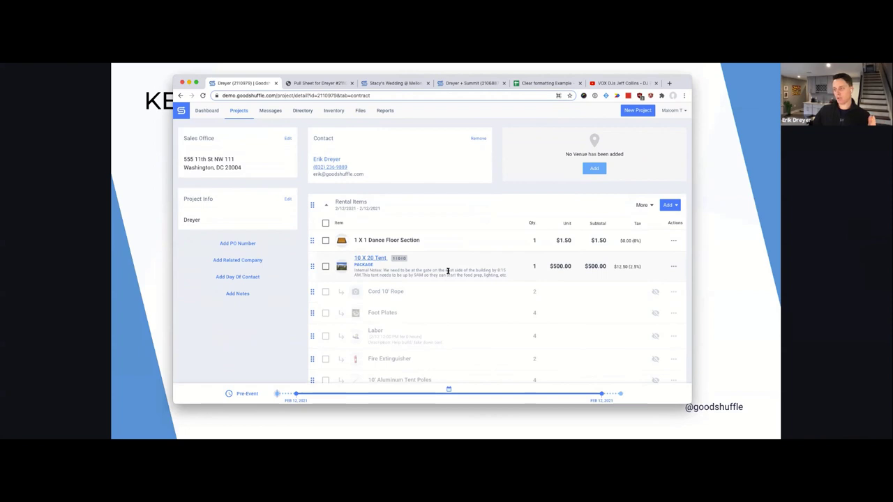
# Open the 10 X 20 Tent package line item for editing.
pyautogui.click(672, 268)
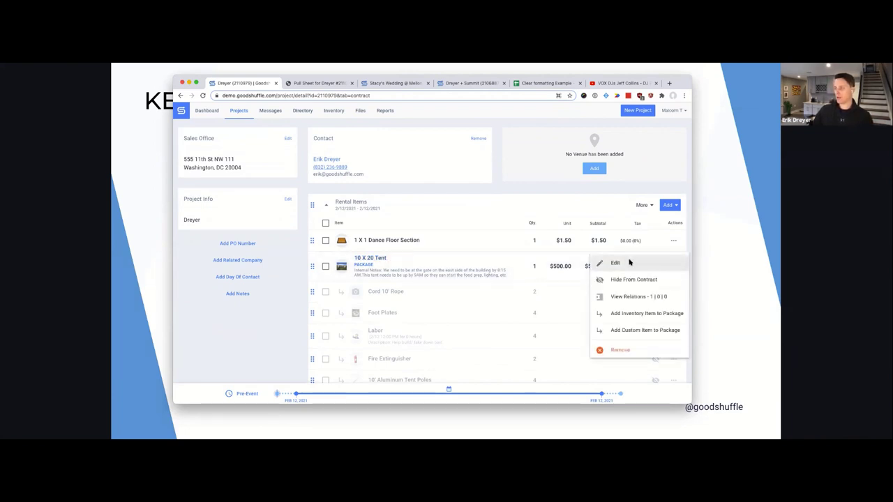
pyautogui.click(629, 263)
pyautogui.click(372, 246)
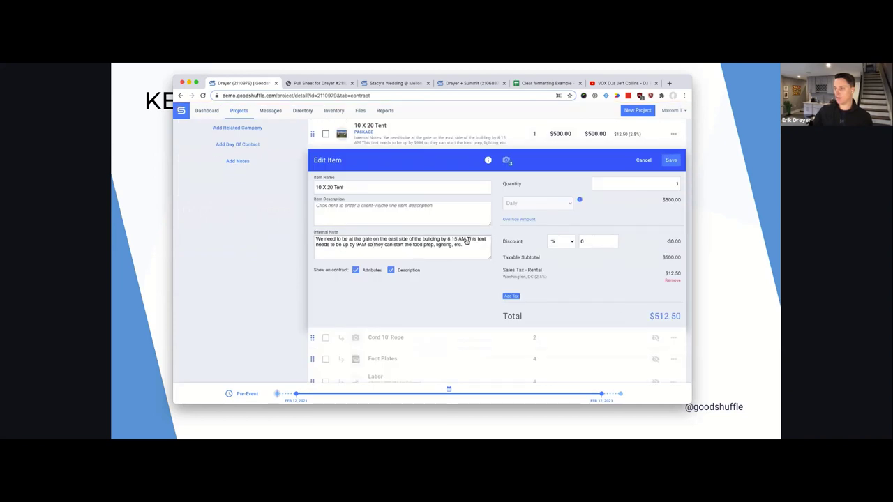
# Copy "We need to be at the gate on the east side of the building by 8:15 AM." from the tent's note into the project's internal notes.
pyautogui.moveTo(466, 239); pyautogui.dragTo(315, 240)
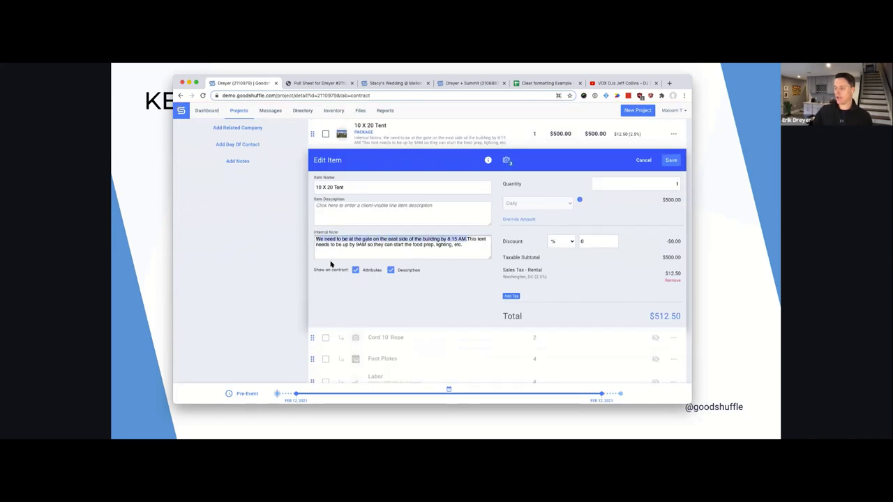
pyautogui.scroll(1, 332, 266)
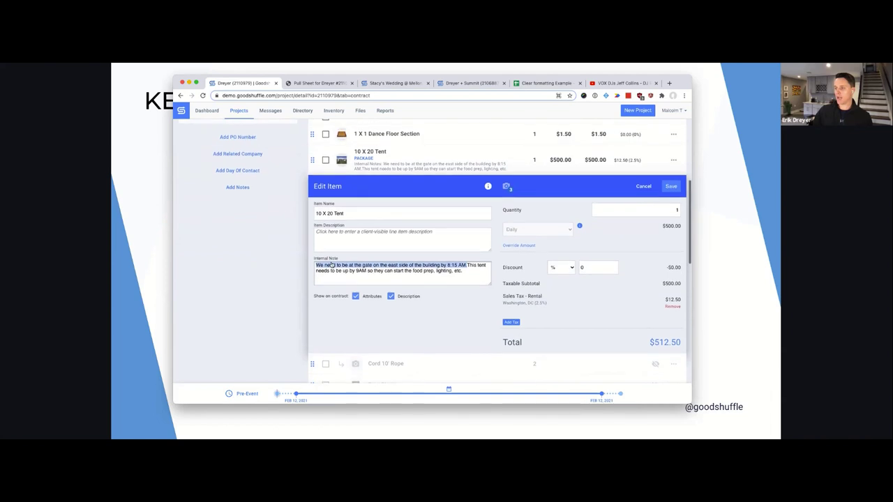
pyautogui.rightClick(408, 267)
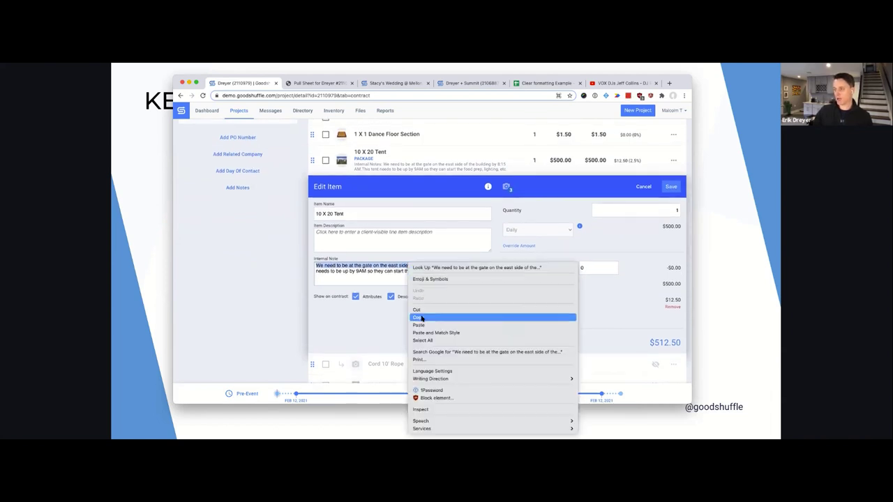
pyautogui.click(359, 314)
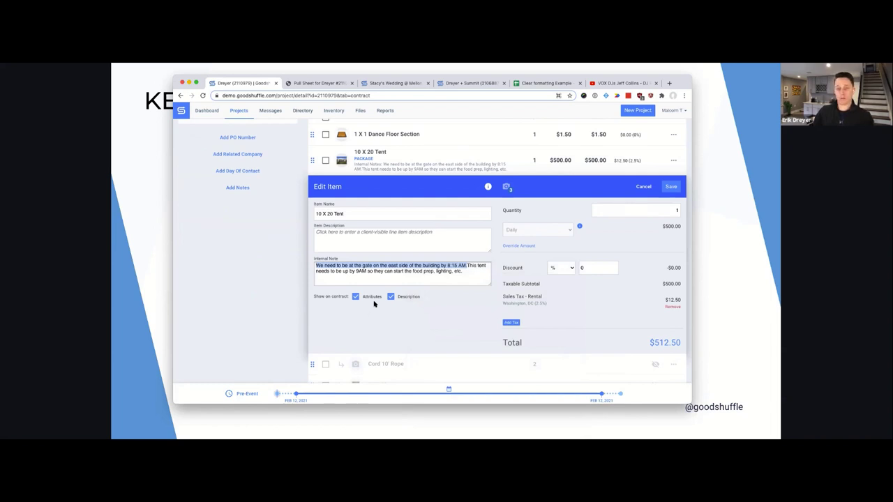
pyautogui.click(237, 187)
pyautogui.click(235, 272)
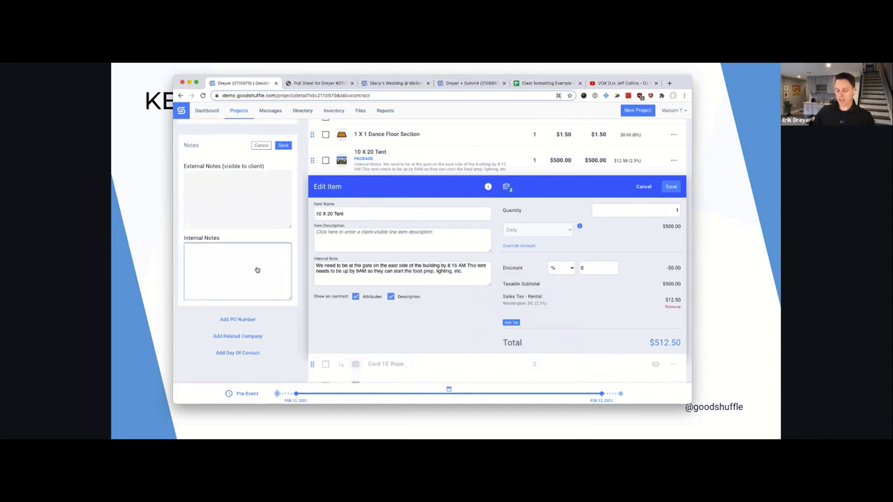
pyautogui.hotkey('ctrl', 'v')
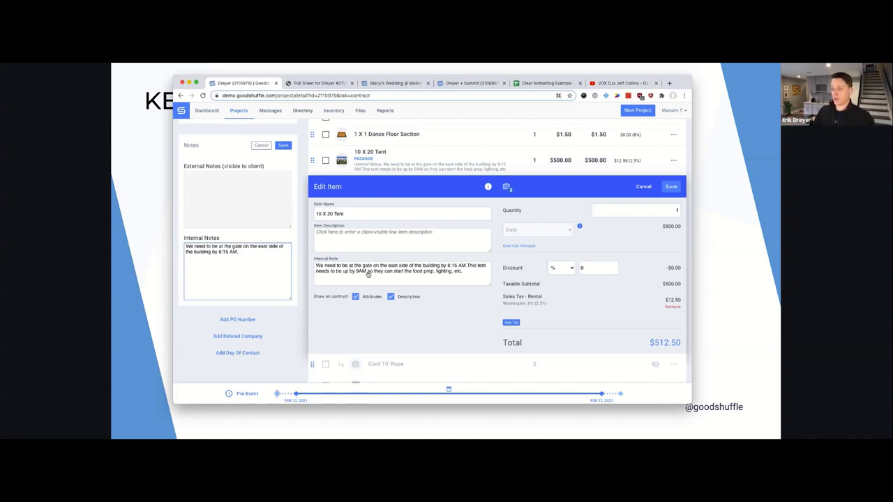
# Clear the text from the project's internal notes.
pyautogui.hotkey('ctrl', 'a')
pyautogui.press('BackSpace')
# Copy the first sentence of the tent's internal note into the project's internal notes again, and undo the paste.
pyautogui.click(413, 276)
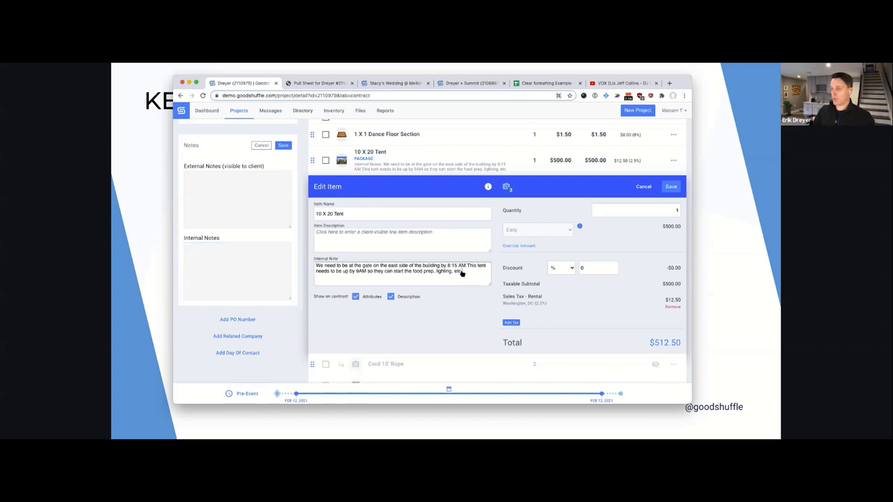
pyautogui.moveTo(466, 267); pyautogui.dragTo(316, 268)
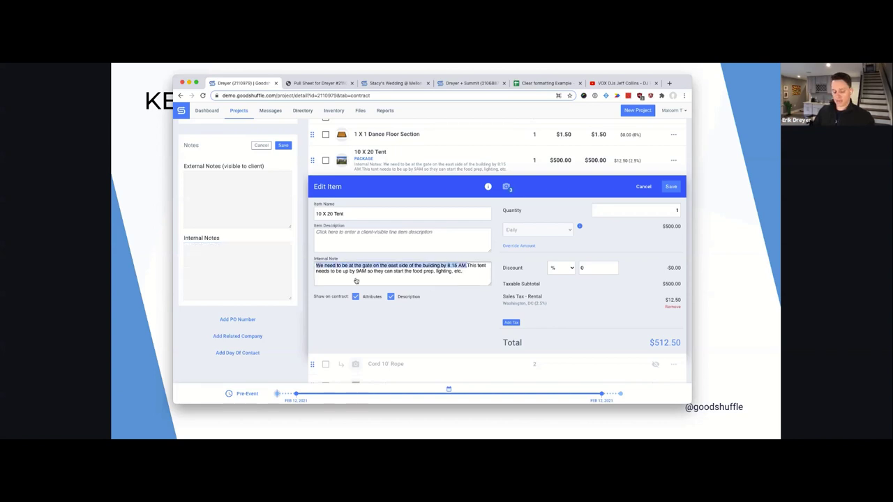
pyautogui.click(203, 269)
pyautogui.hotkey('ctrl', 'v')
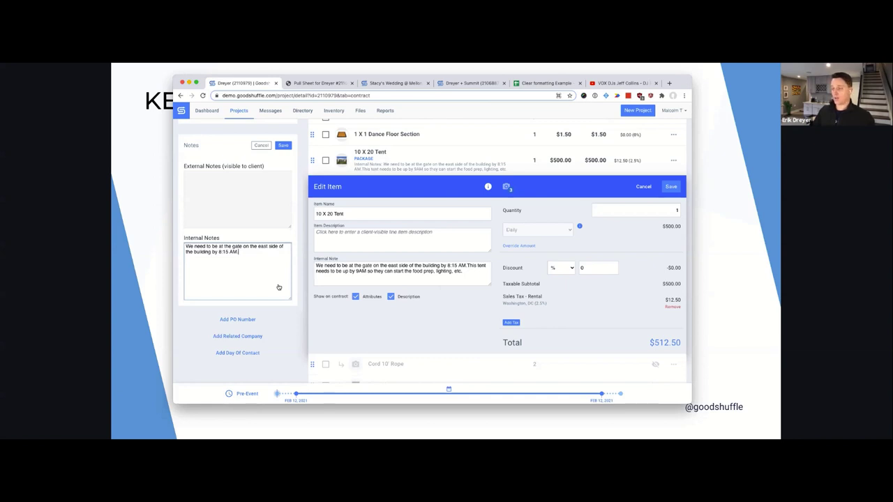
pyautogui.hotkey('ctrl', 'z')
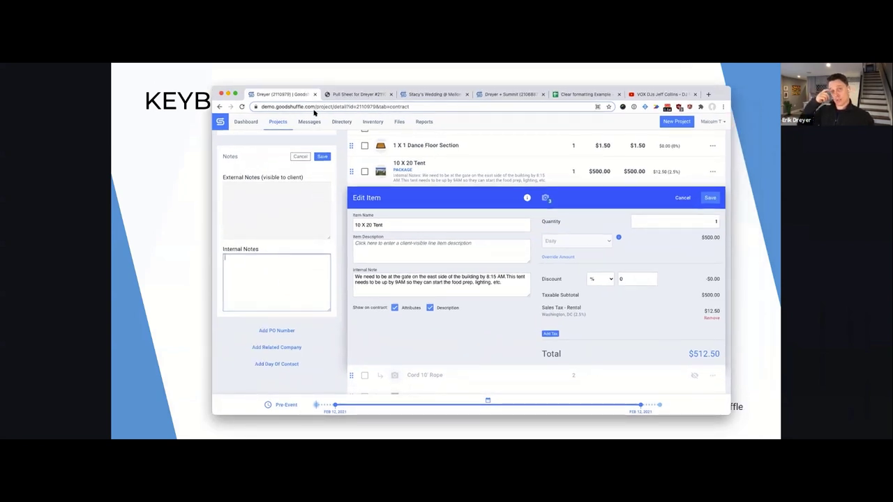
# Move the sentence about being at the east-side gate by 8:15 AM from the tent's internal note to the project's internal notes.
pyautogui.moveTo(508, 278); pyautogui.dragTo(390, 259)
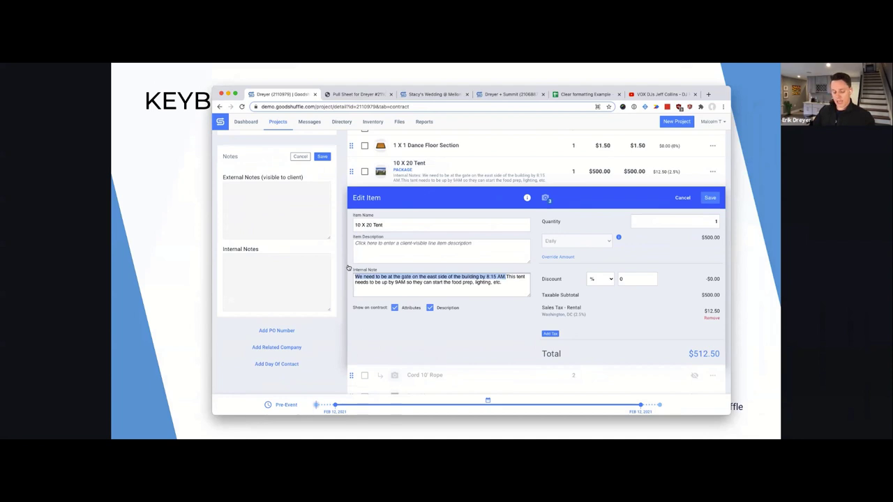
pyautogui.press('BackSpace')
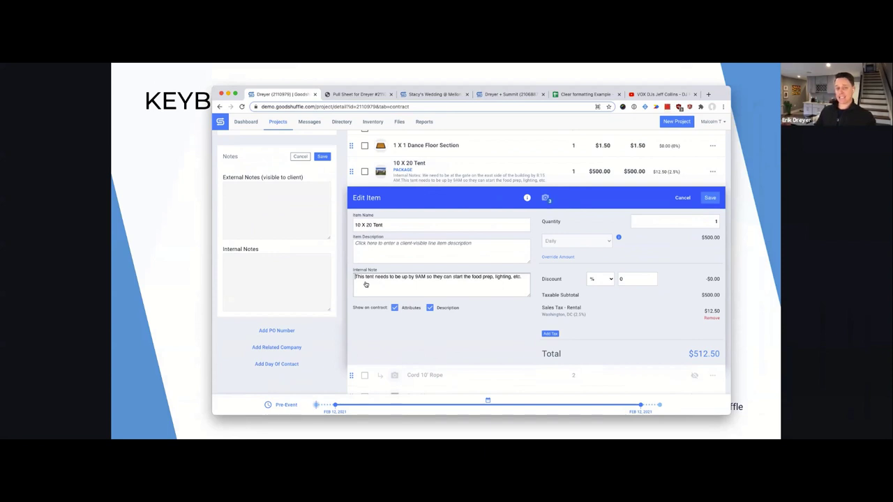
pyautogui.click(295, 283)
pyautogui.hotkey('ctrl', 'v')
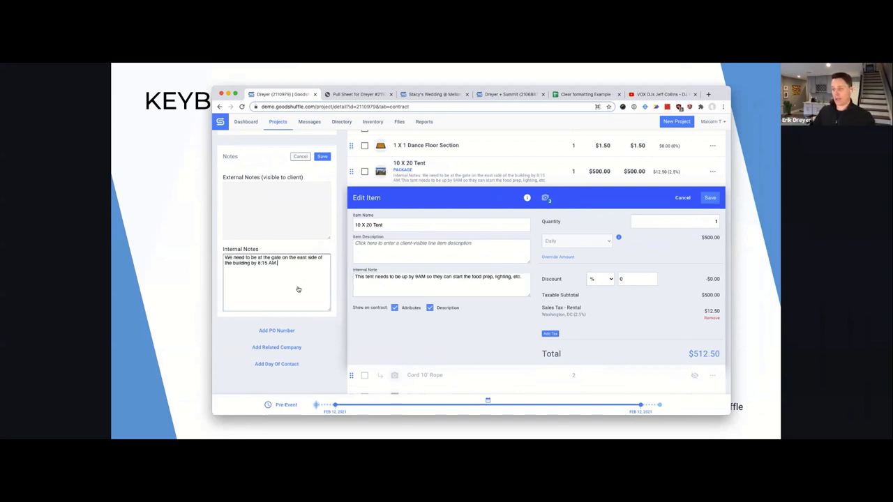
pyautogui.write('.')
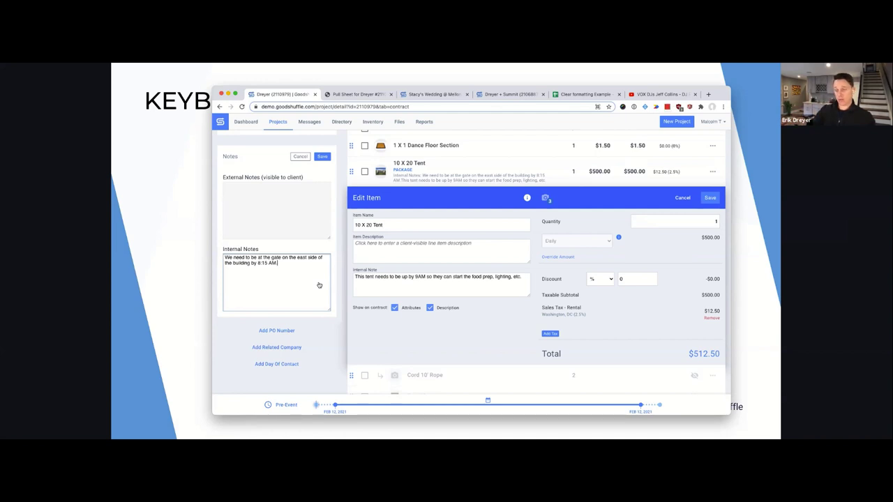
# Save the edited 10 X 20 Tent item and the project notes.
pyautogui.click(434, 287)
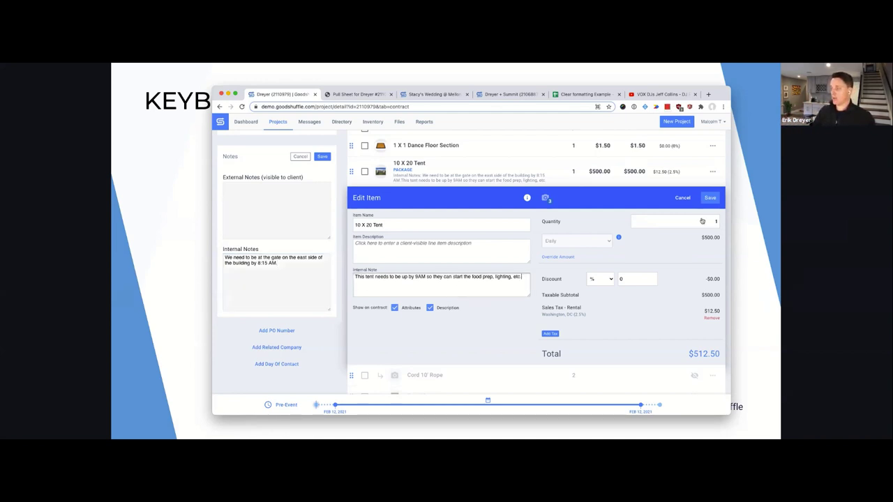
pyautogui.click(710, 198)
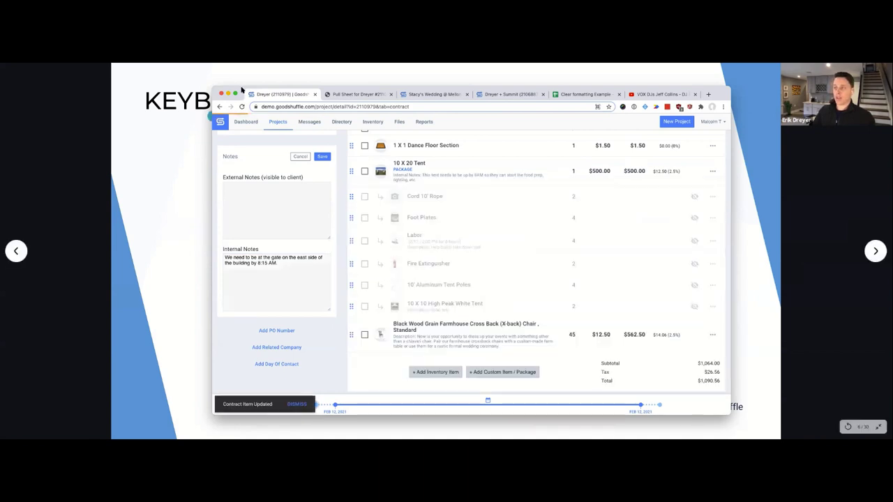
pyautogui.moveTo(242, 90); pyautogui.dragTo(163, 385)
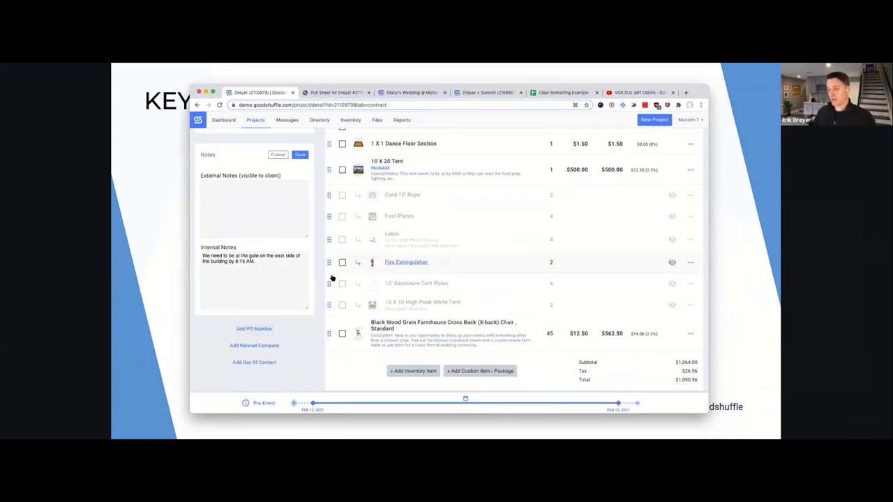
pyautogui.click(300, 156)
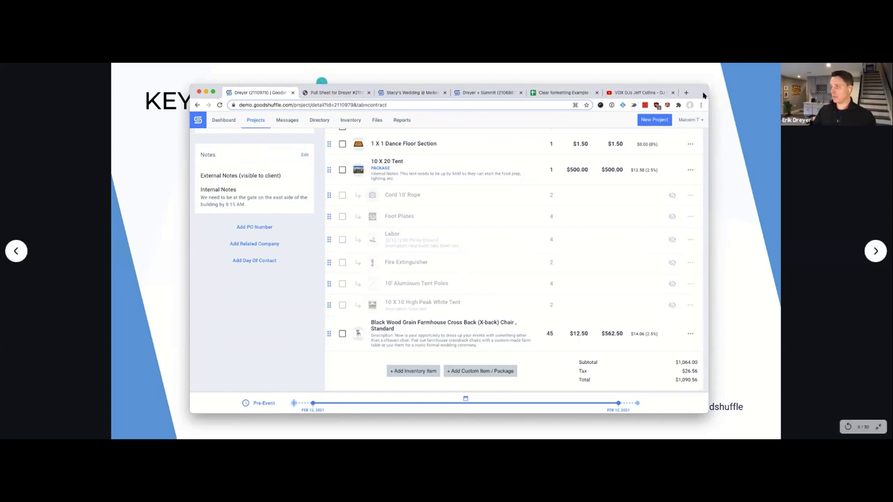
# Open the Black Wood Grain Farmhouse Cross Back (X-back) Chair line item for editing.
pyautogui.hotkey('ctrl', 'Right')
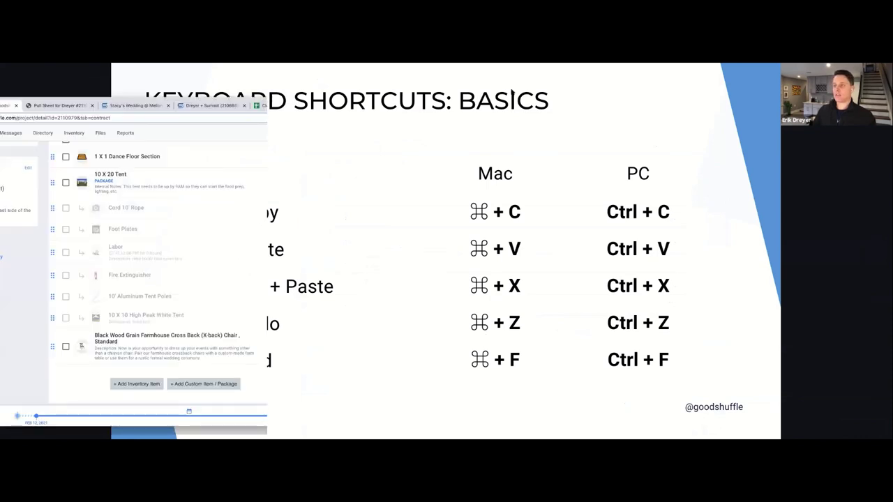
pyautogui.scroll(1, 450, 253)
pyautogui.scroll(-2, 450, 253)
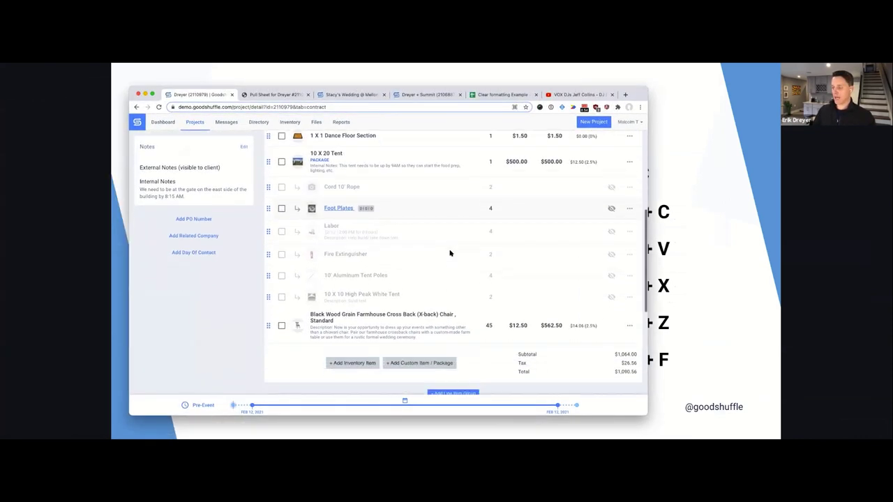
pyautogui.scroll(3, 450, 254)
pyautogui.scroll(-4, 450, 255)
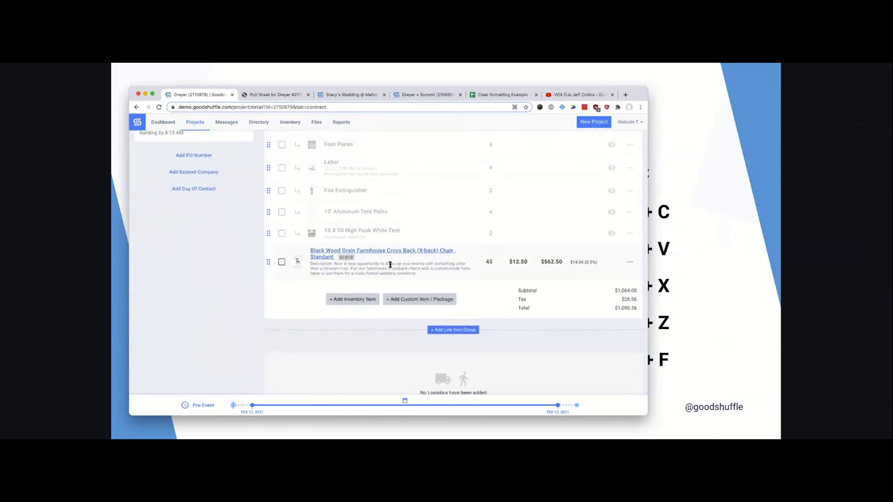
pyautogui.click(628, 262)
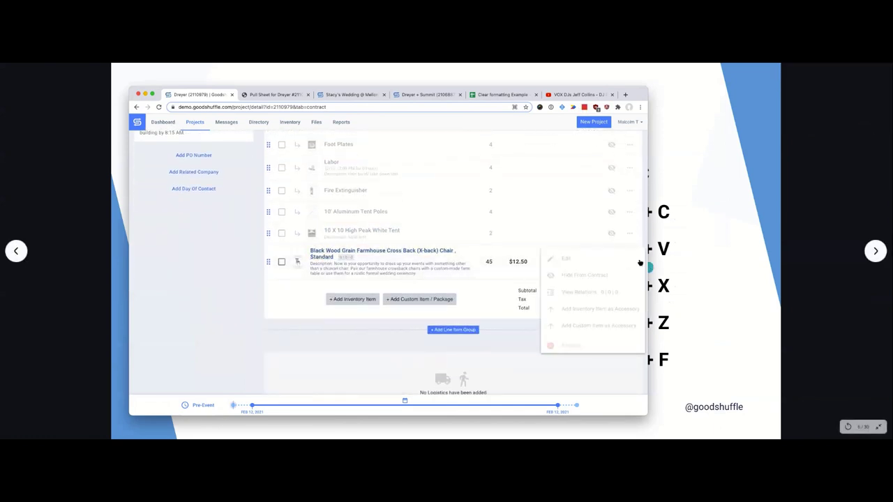
pyautogui.click(565, 258)
pyautogui.scroll(-1, 397, 268)
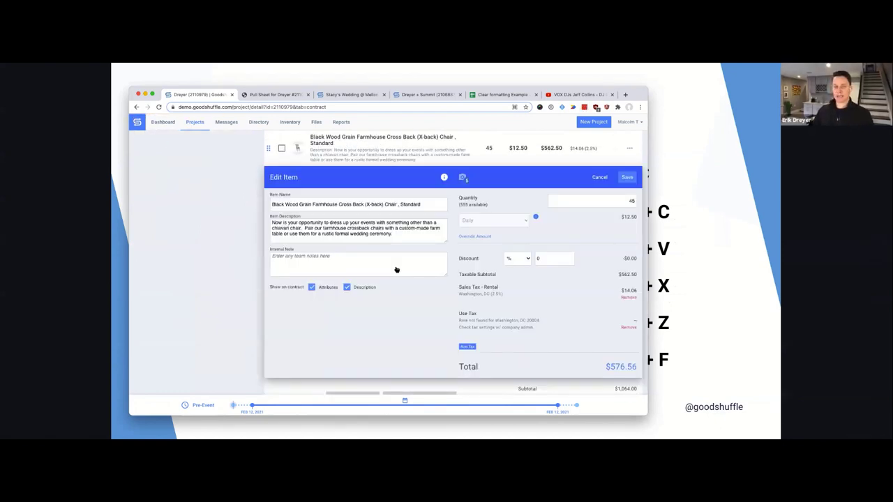
# Replace the chair's item description with "Adding a different description here!".
pyautogui.tripleClick(404, 236)
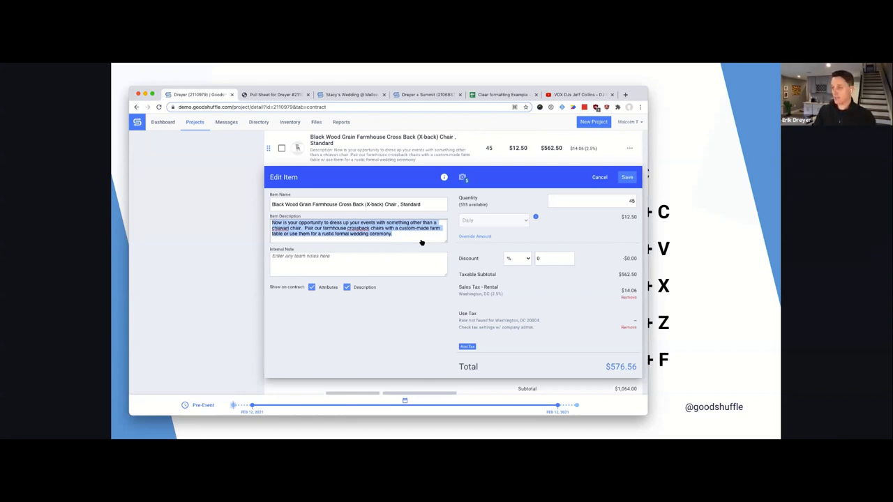
pyautogui.press('BackSpace')
pyautogui.write('Addin')
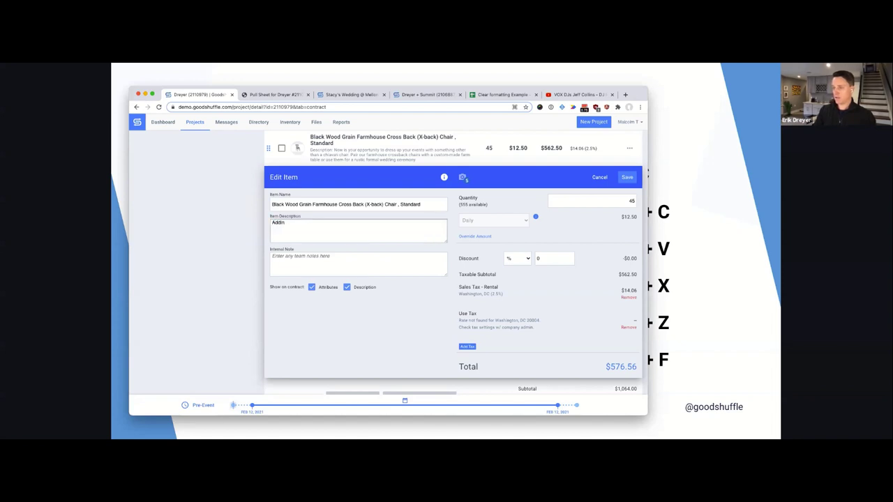
pyautogui.write('g a different')
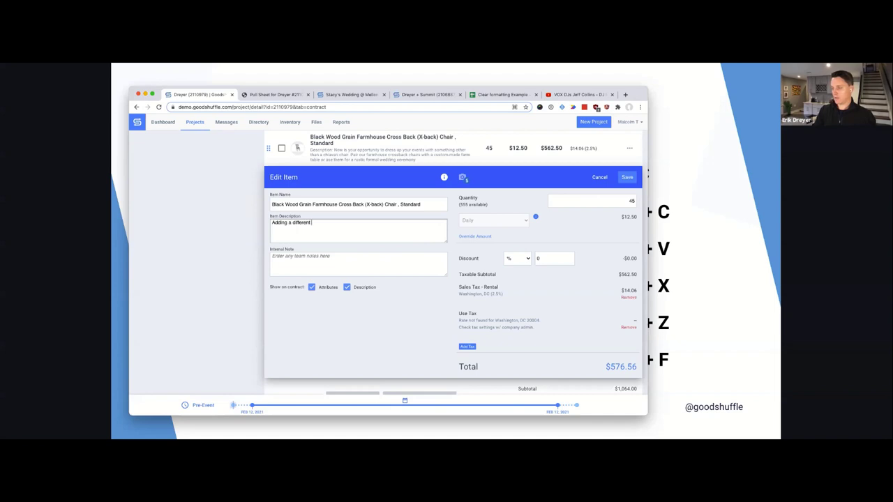
pyautogui.write('description here!')
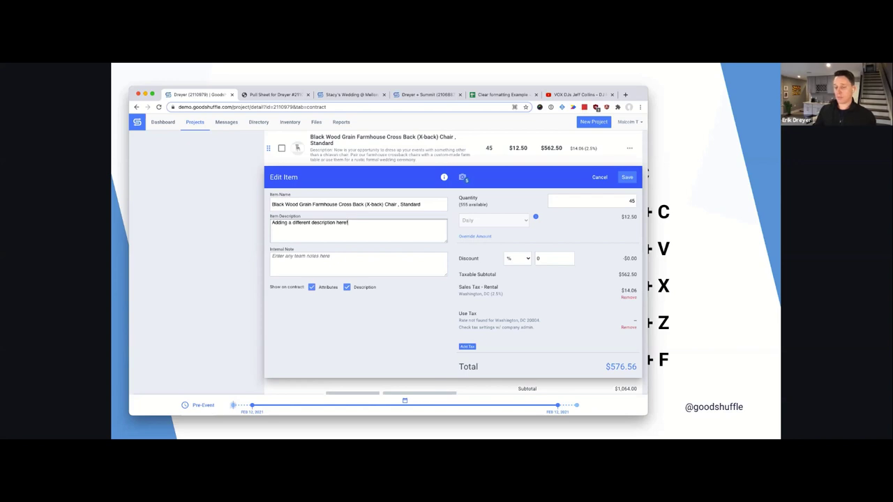
# Undo the chair description replacement, and restore the text "Adding a different description here!".
pyautogui.hotkey('ctrl', 'z')
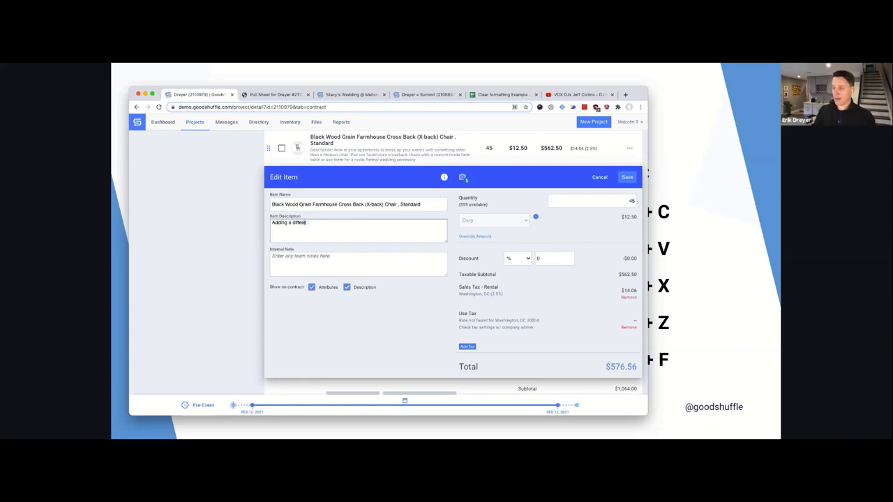
pyautogui.press('super+z')
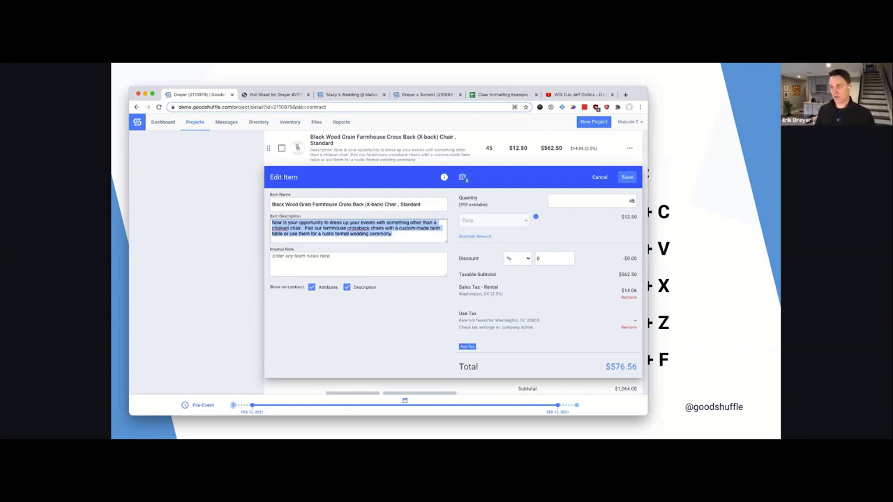
pyautogui.write('Adding a different description here!')
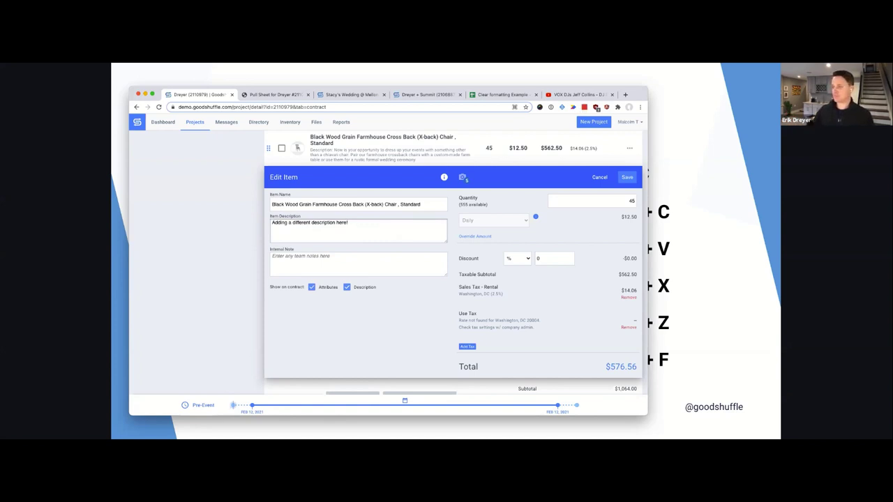
# Switch back to the presentation's "Keyboard Shortcuts: Basics" slide.
pyautogui.click(648, 99)
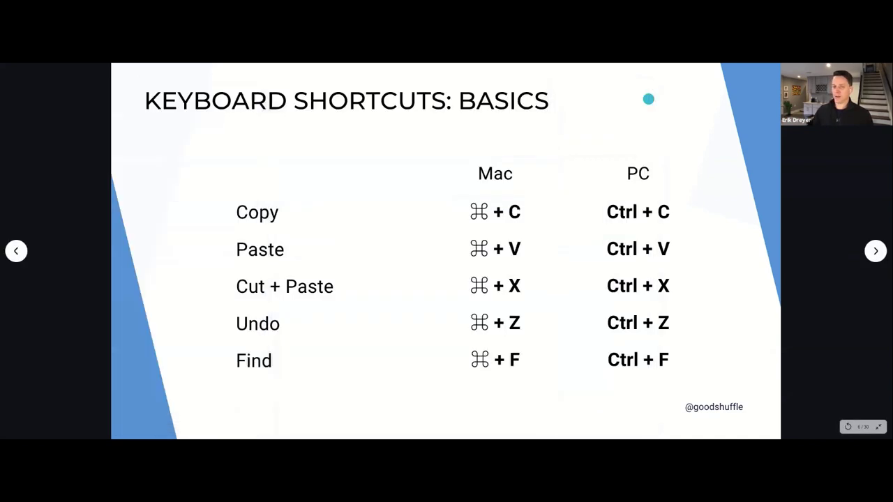